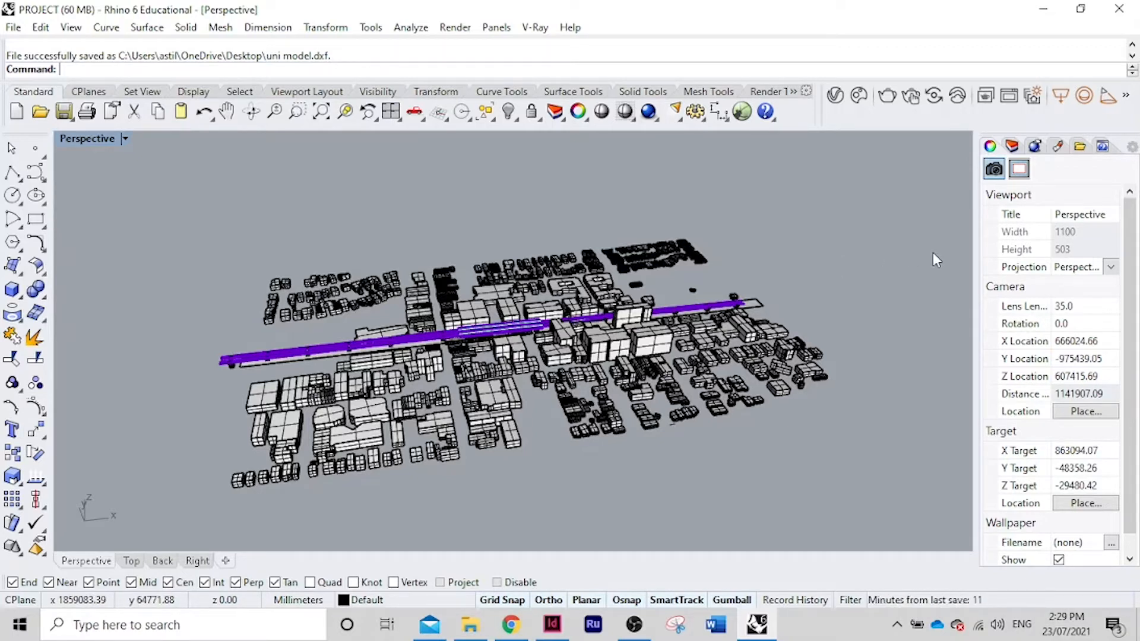
Orbit and zoom out around the city blocks and purple strip, then window-select the whole model
right_click_drag(687, 466, 880, 355)
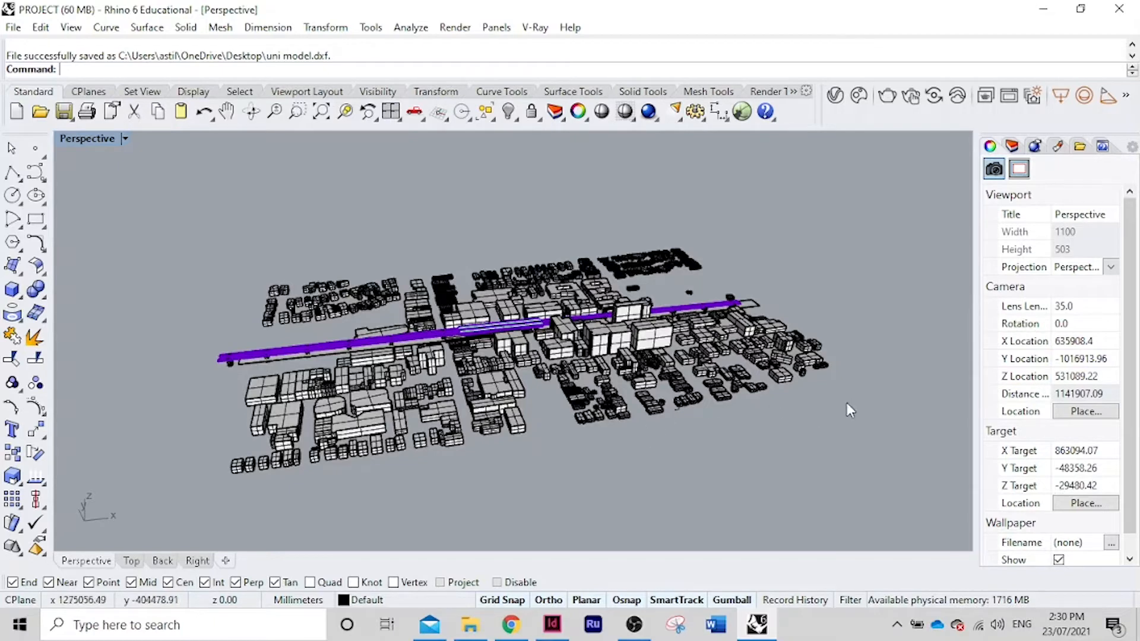
right_click_drag(847, 403, 819, 419)
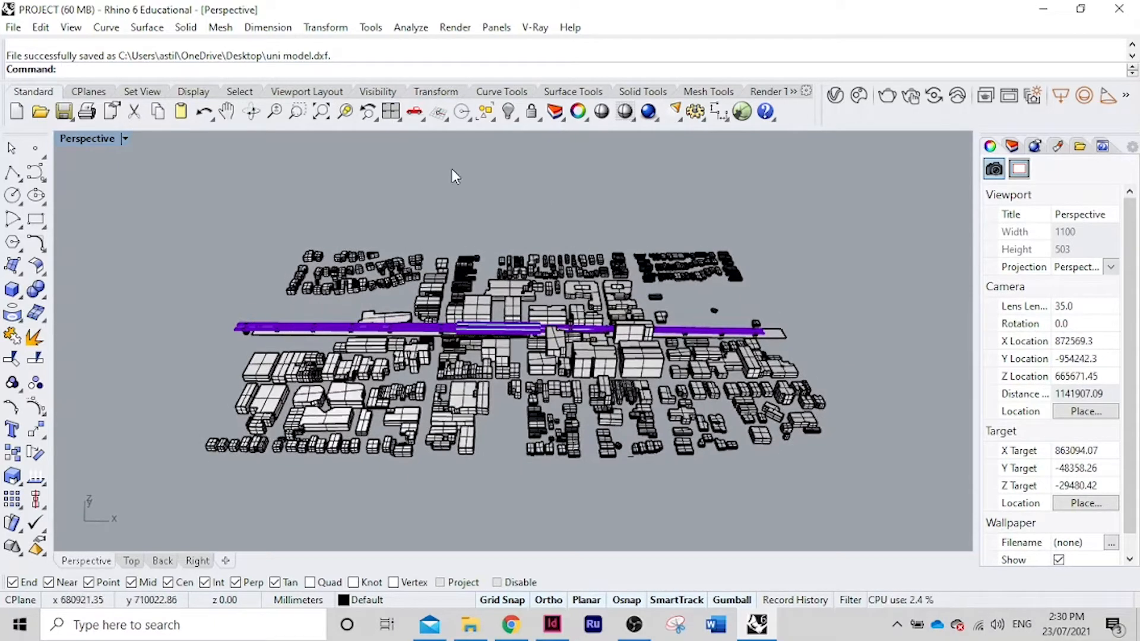
scroll(540, 180, "down", 3)
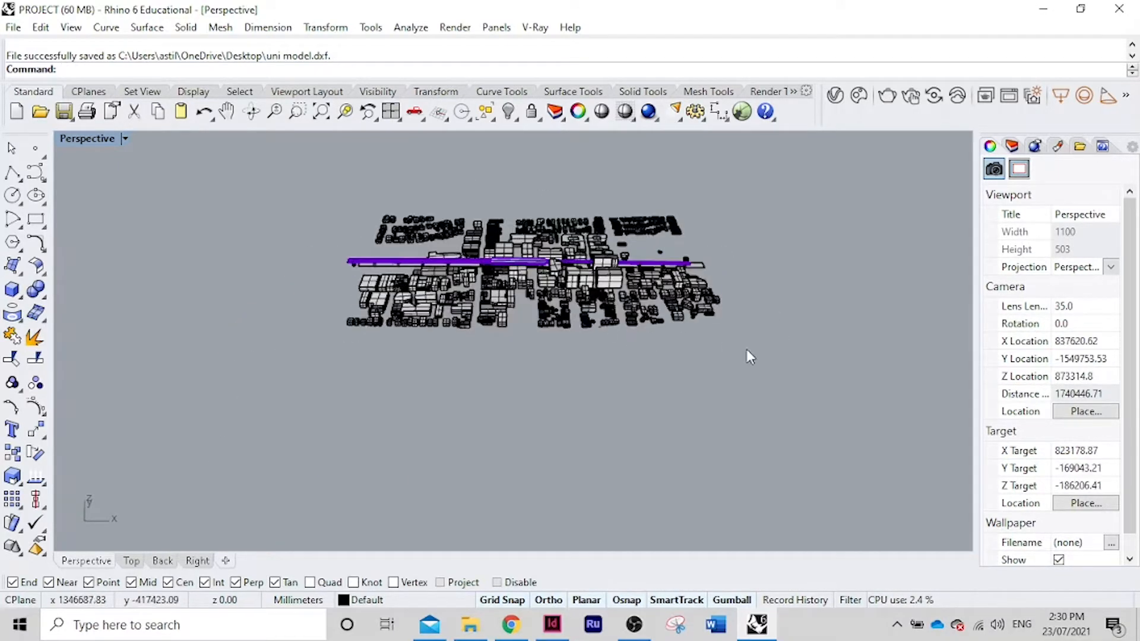
left_click_drag(794, 373, 295, 194)
Run Export and save the selection as 'uni site' DXF on the Desktop
type("Export")
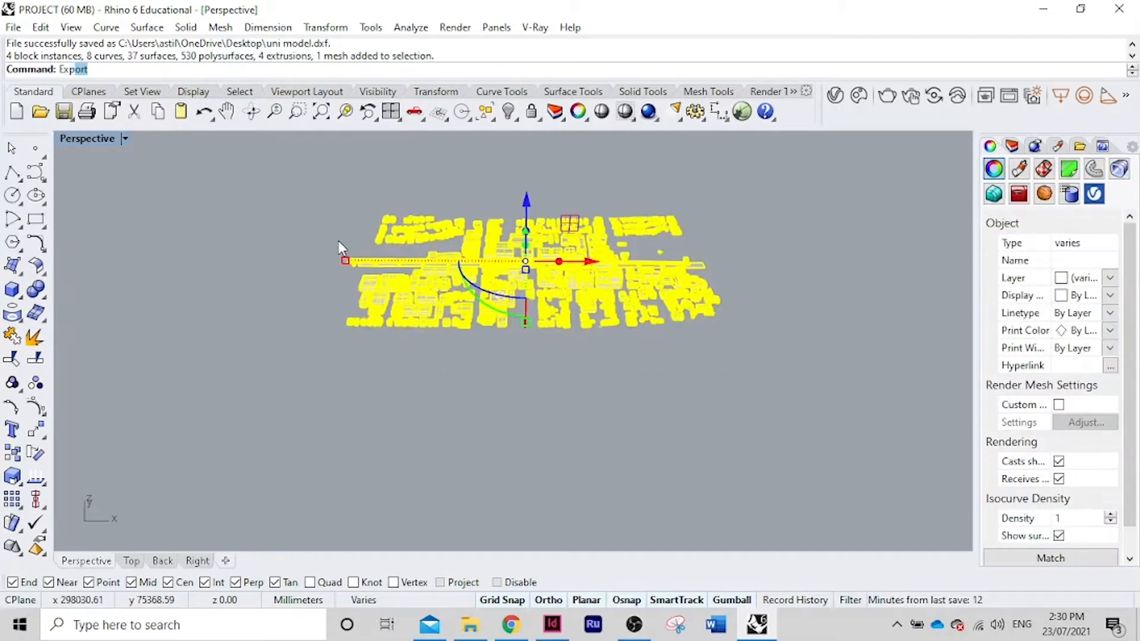
key("Return")
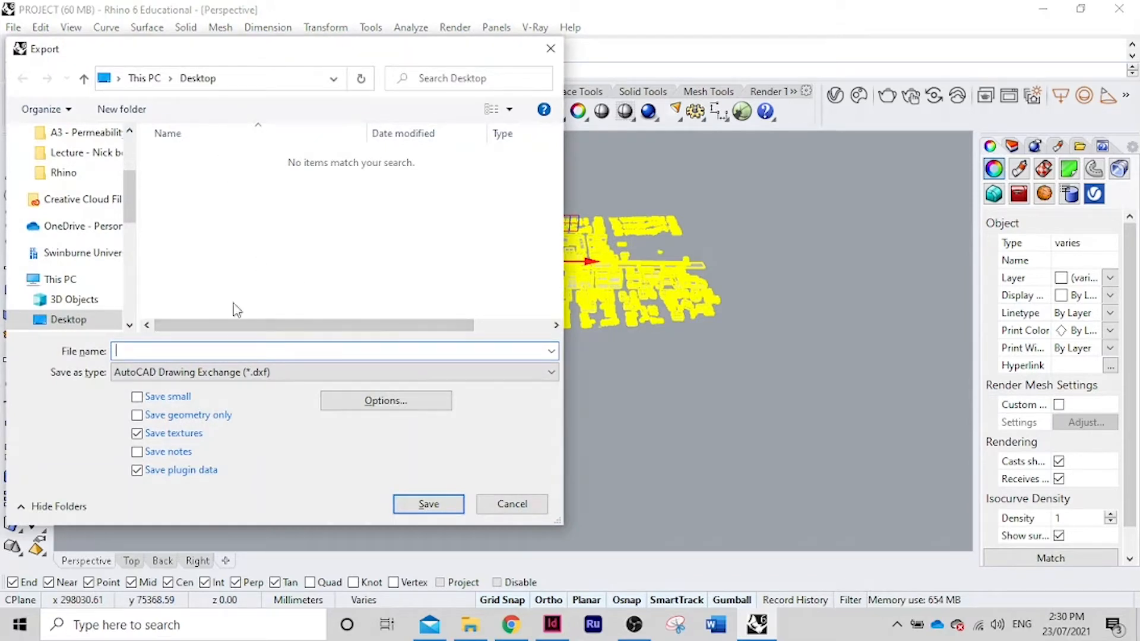
type("u")
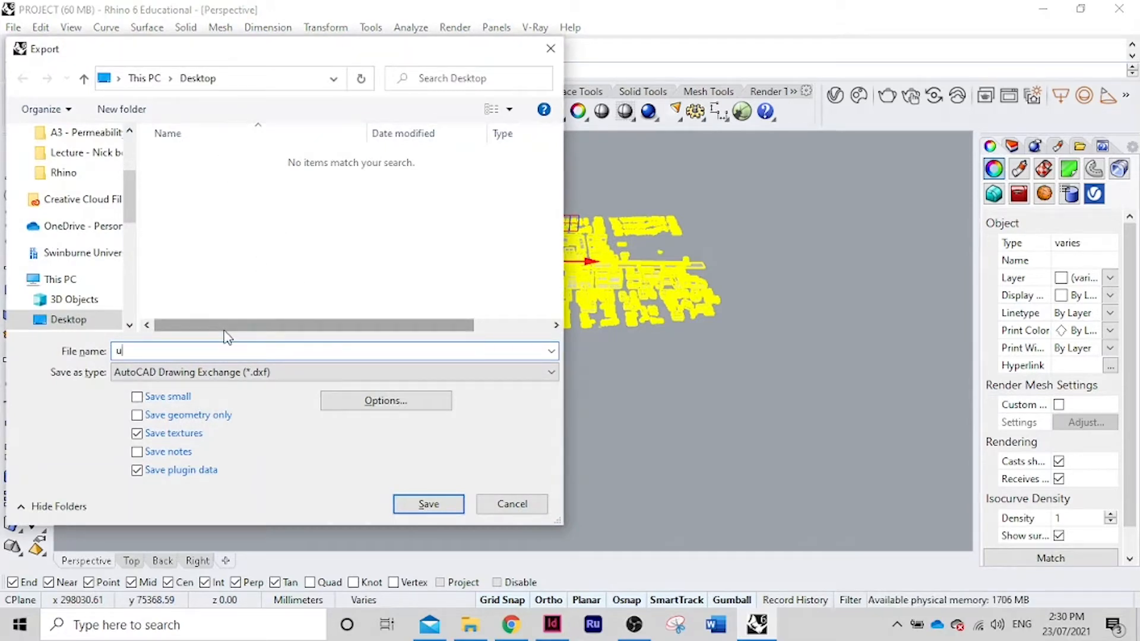
type("ni site")
key("Return")
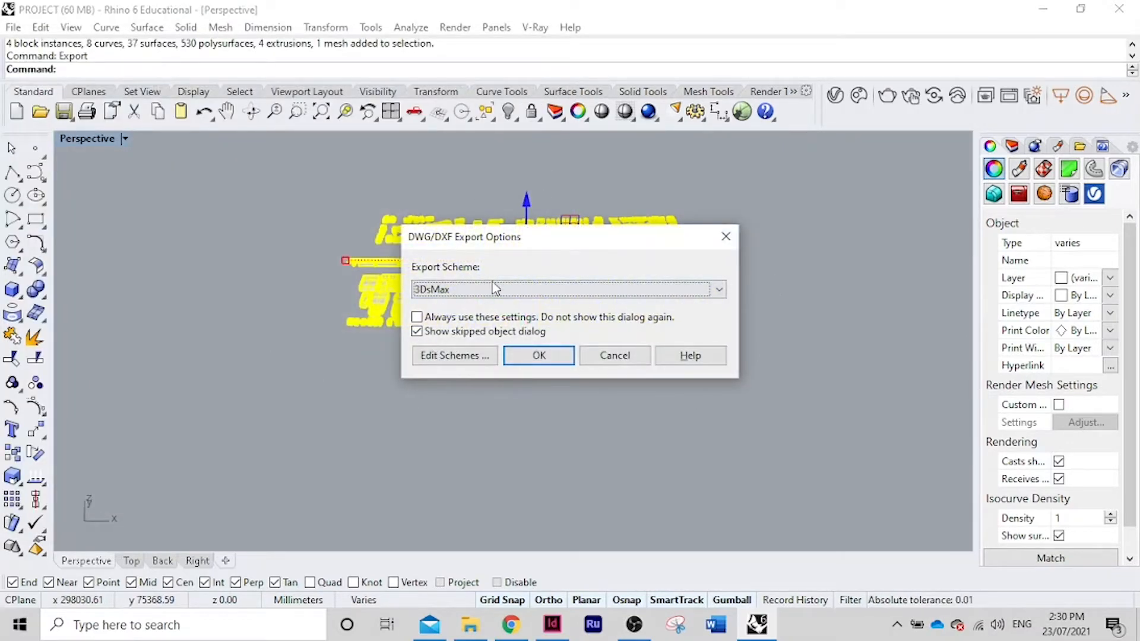
Pick the Default export scheme and open its Acad 2007 settings in the scheme editor
left_click(570, 289)
left_click(515, 310)
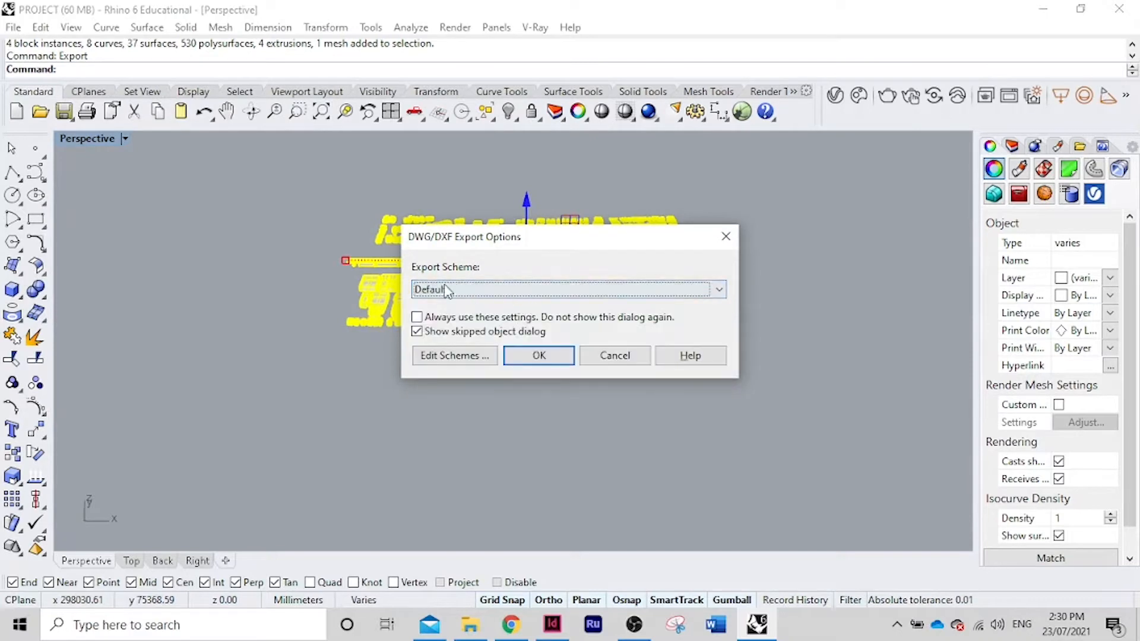
left_click(475, 359)
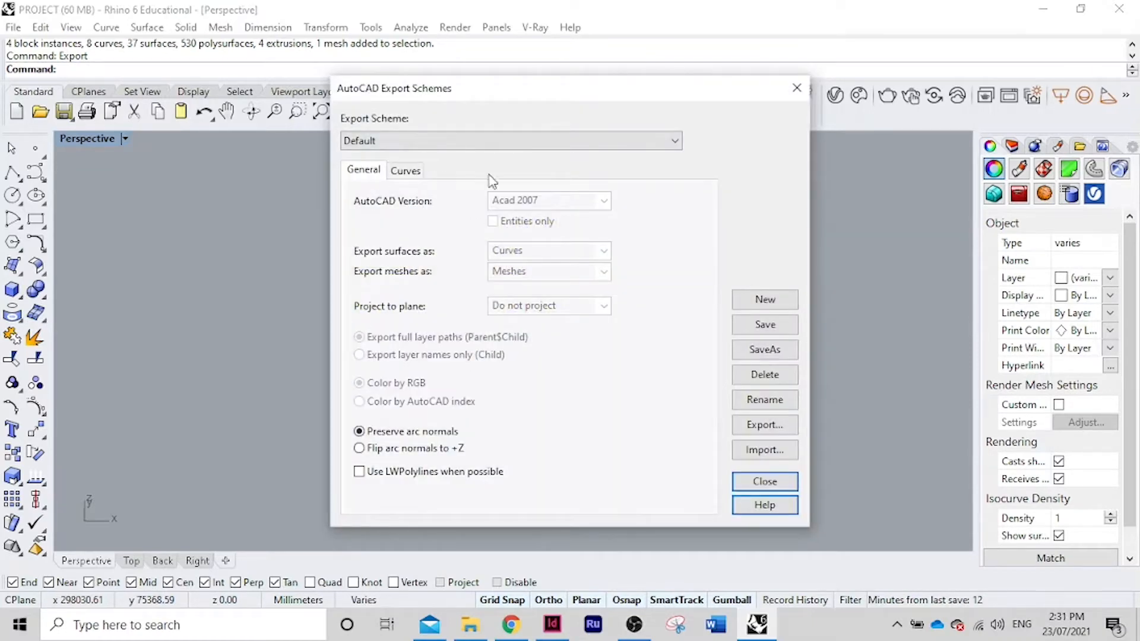
Create scheme Unnamed-00 exporting surfaces as Meshes, save it and close the editor
left_click(758, 300)
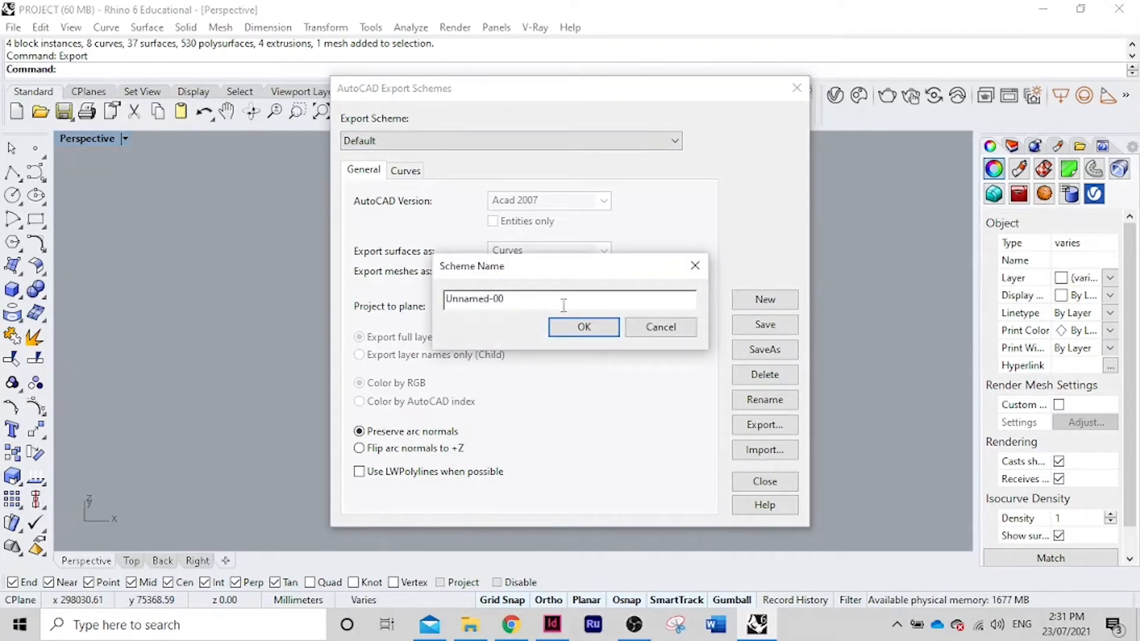
left_click(582, 326)
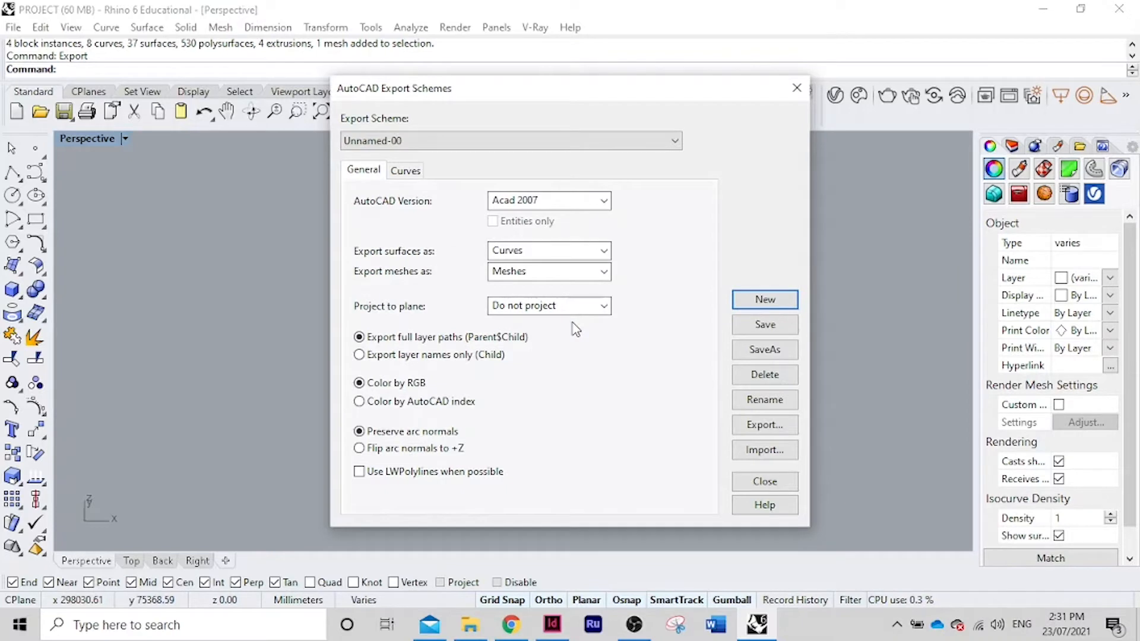
left_click(530, 250)
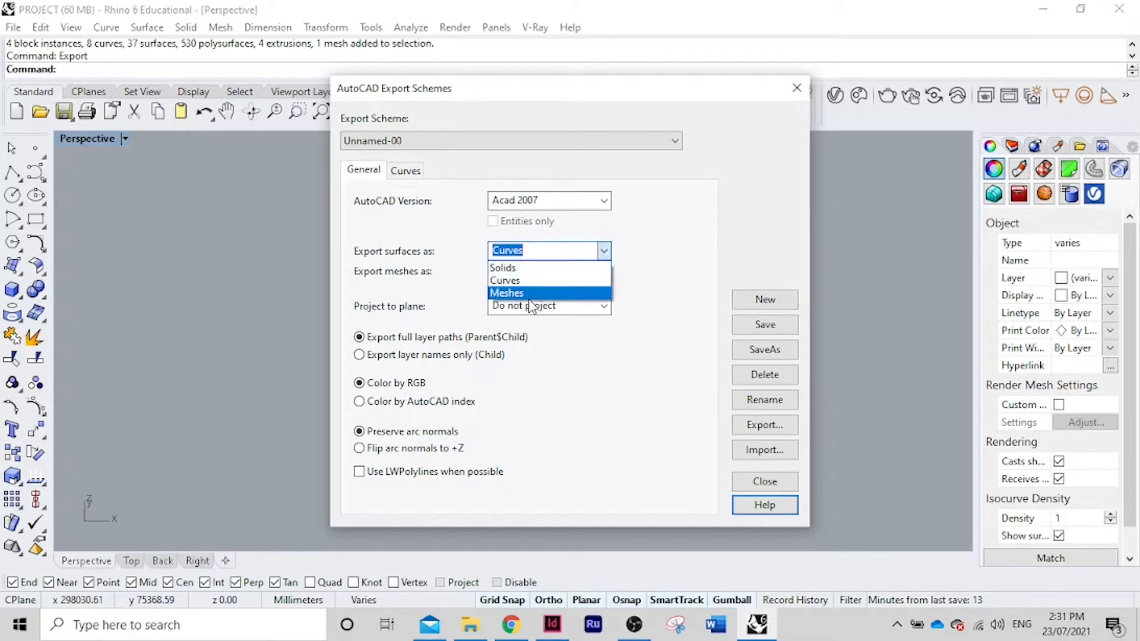
left_click(531, 294)
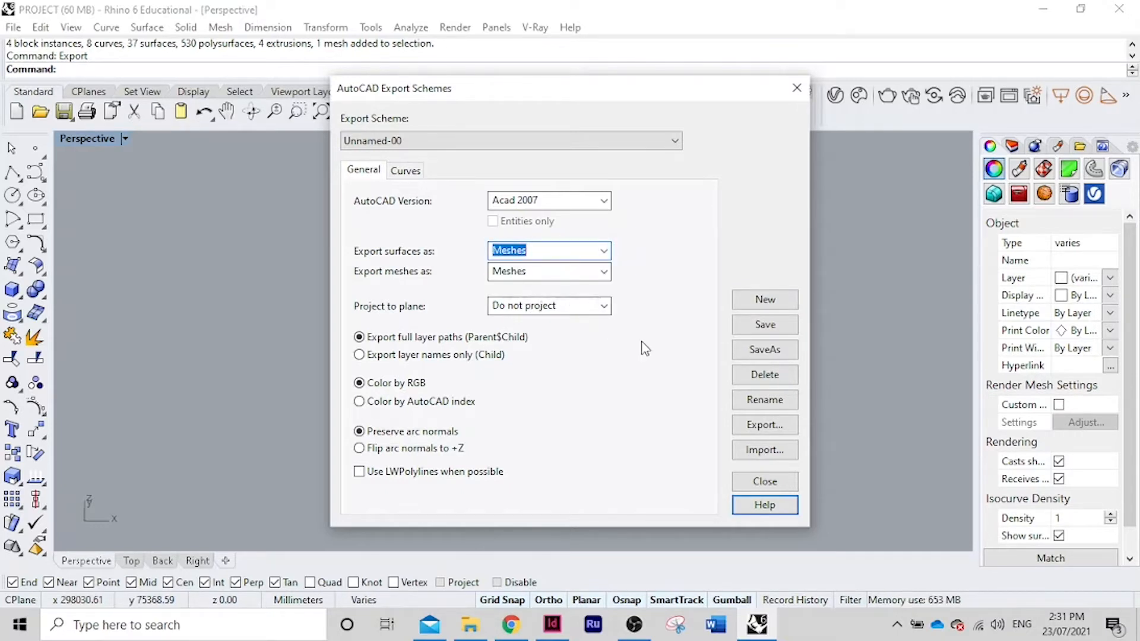
left_click(763, 325)
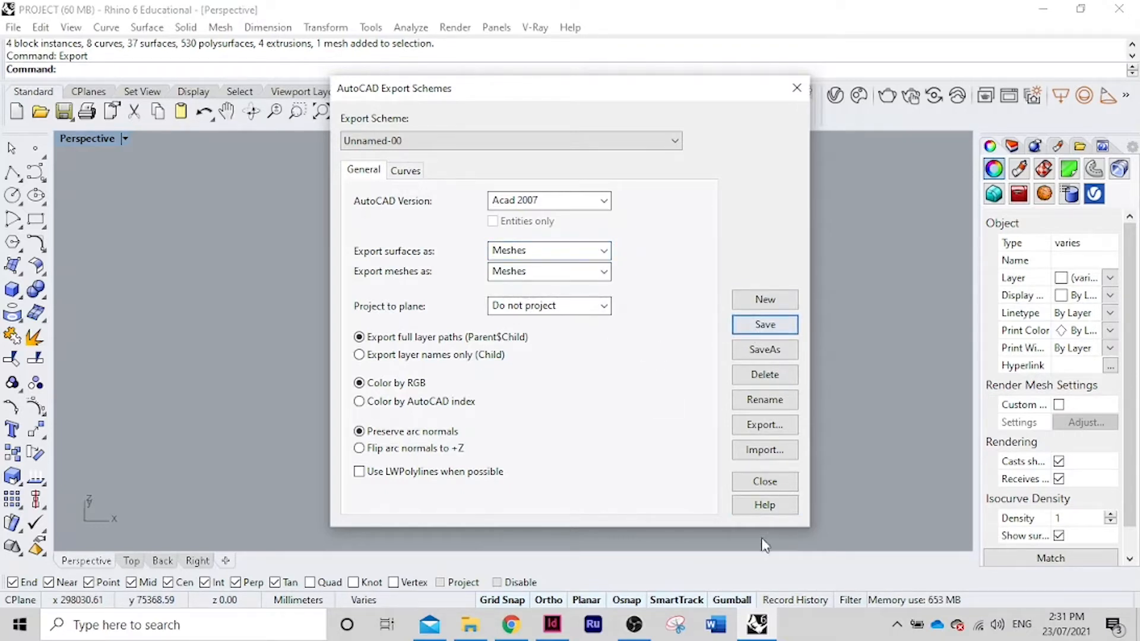
left_click(762, 482)
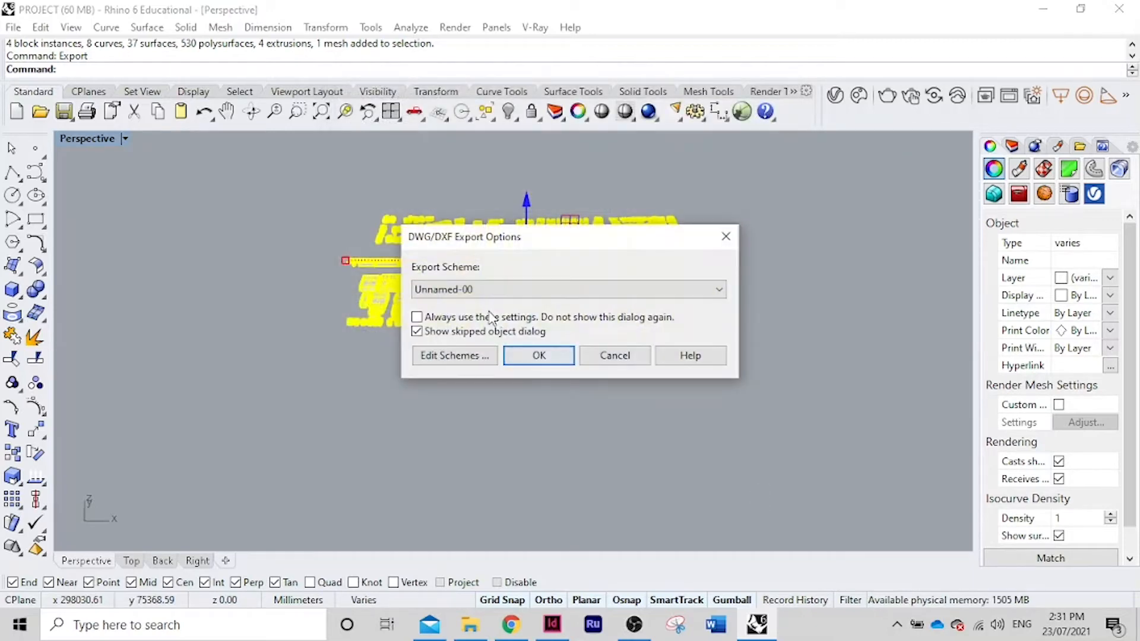
Confirm the Unnamed-00 export and accept the default polygon mesh density to write uni site.dxf
left_click(536, 356)
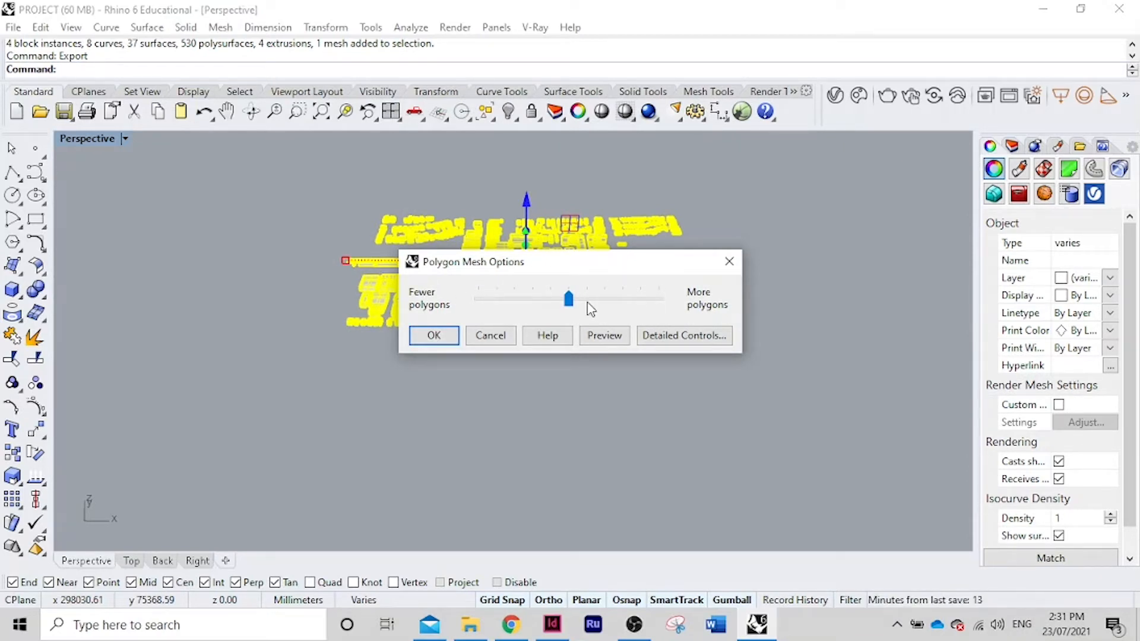
left_click(434, 336)
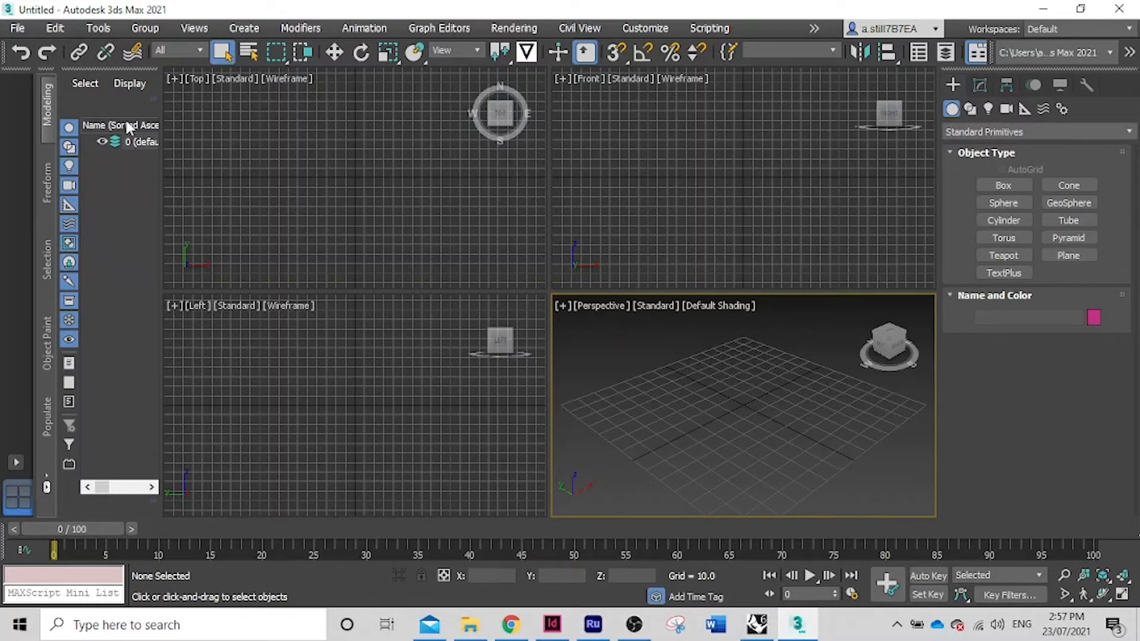
Import uni site.dxf from the Desktop through File > Import
left_click(24, 30)
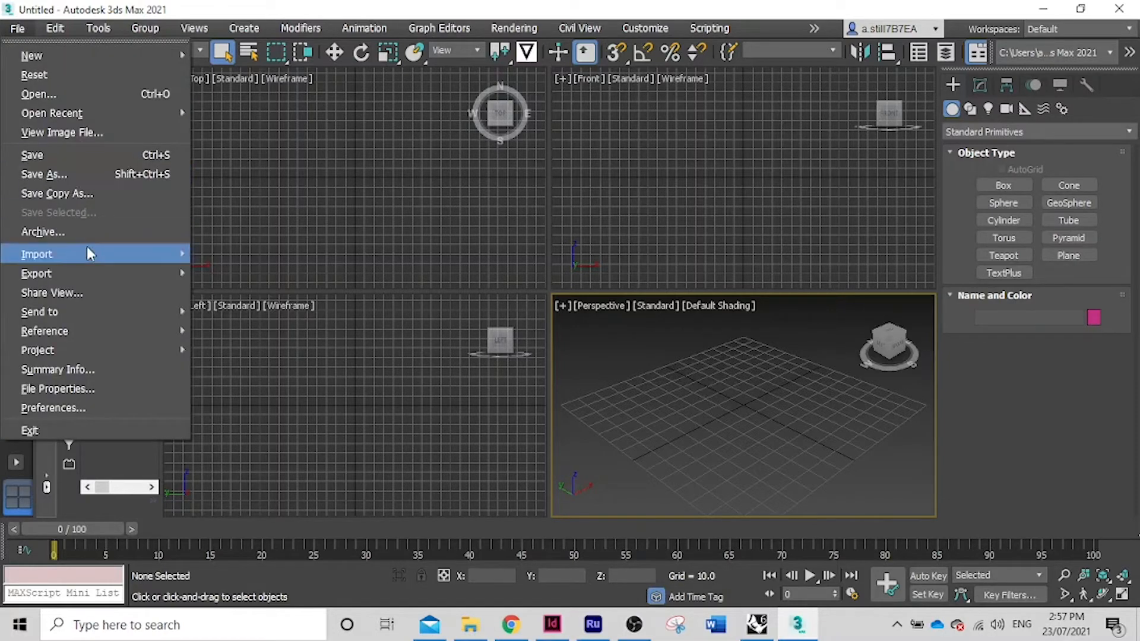
mouse_move(93, 248)
left_click(211, 257)
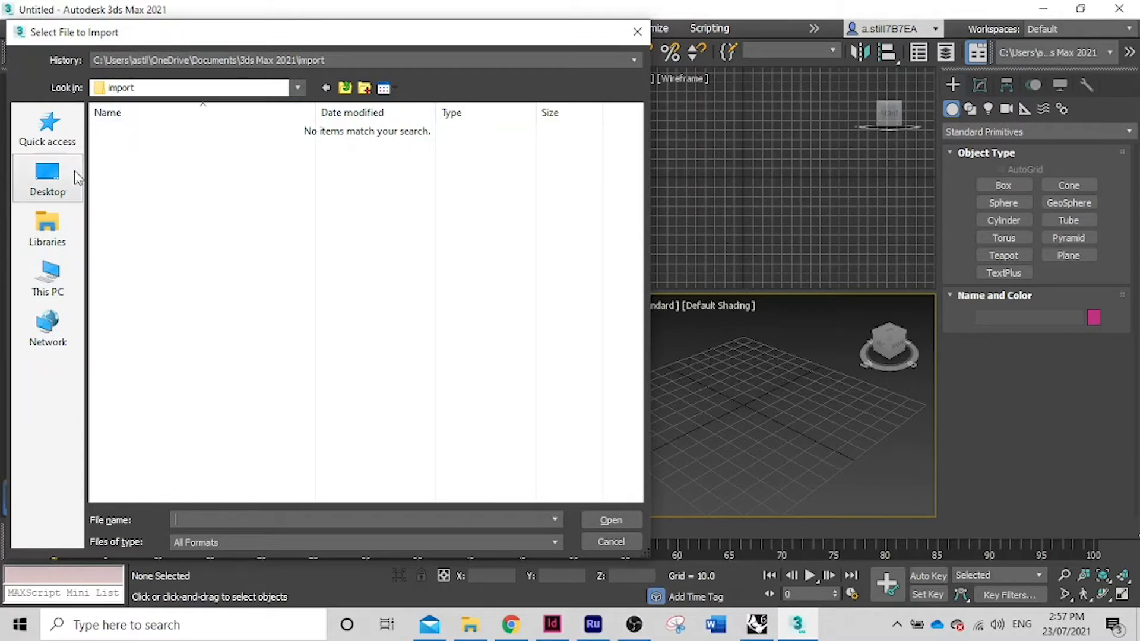
left_click(48, 178)
left_click(161, 297)
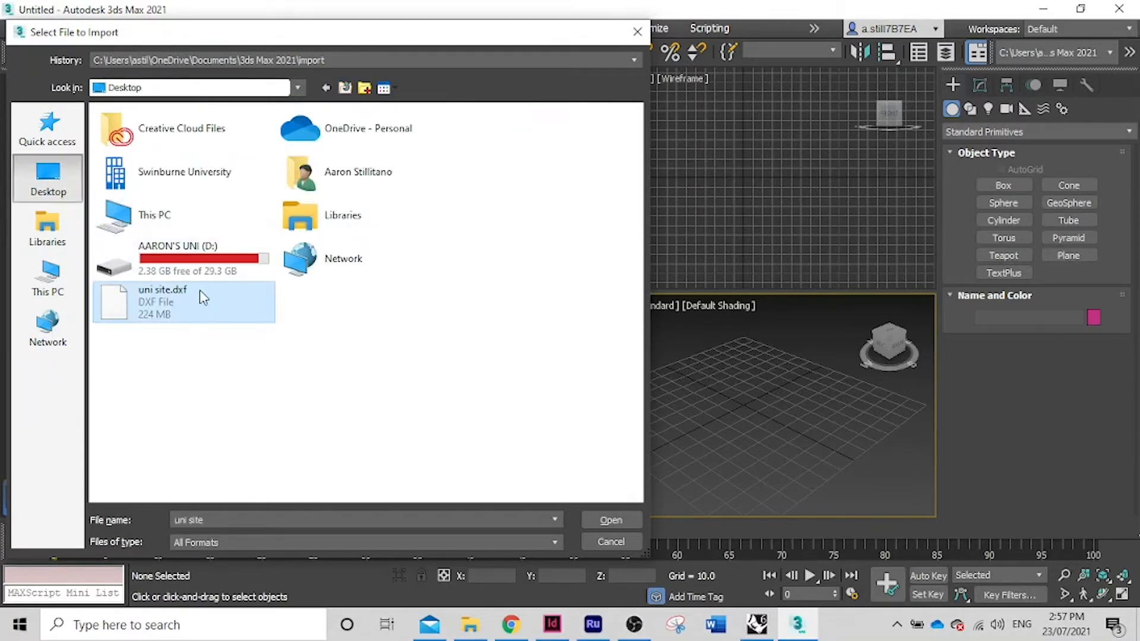
left_click(600, 522)
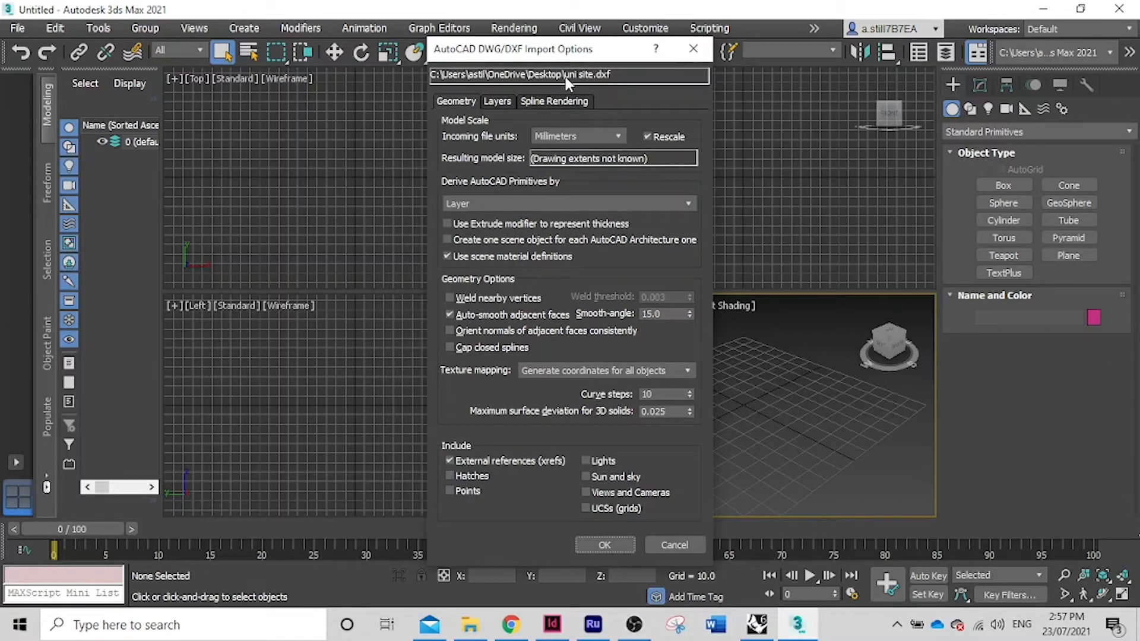
Keep incoming units in Millimeters and turn Rescale off
left_click(619, 136)
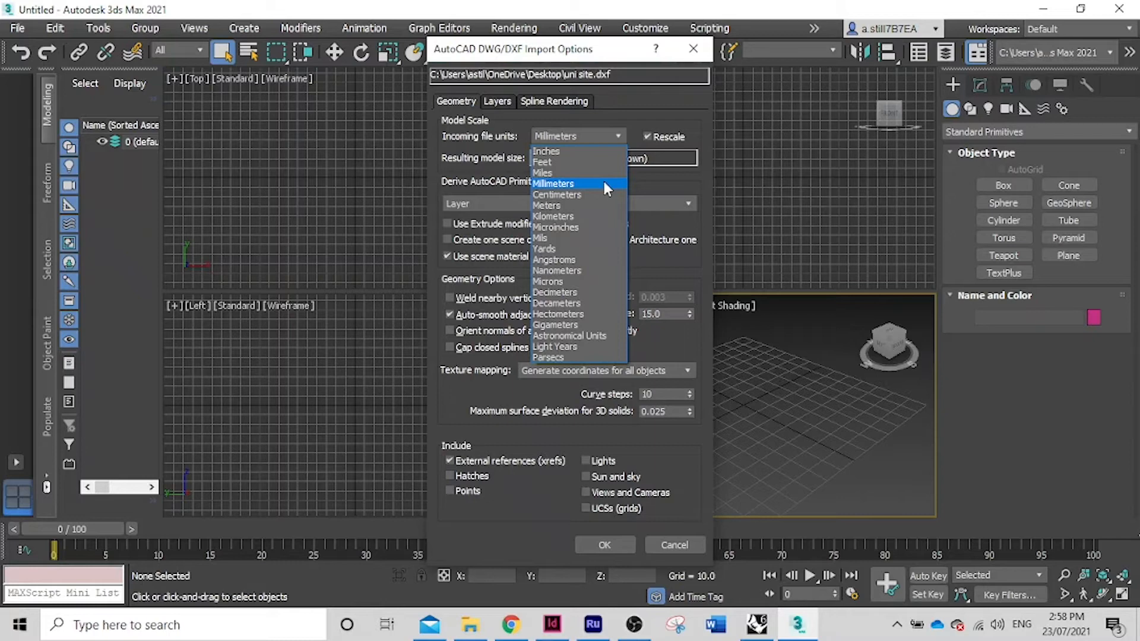
left_click(604, 183)
left_click(648, 138)
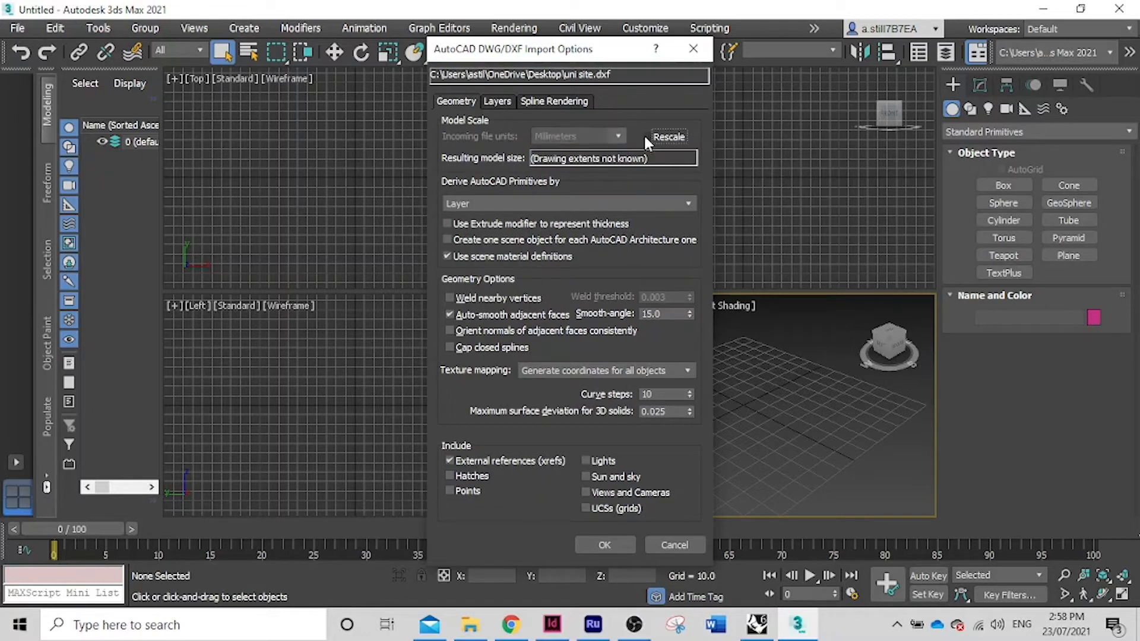
left_click(648, 138)
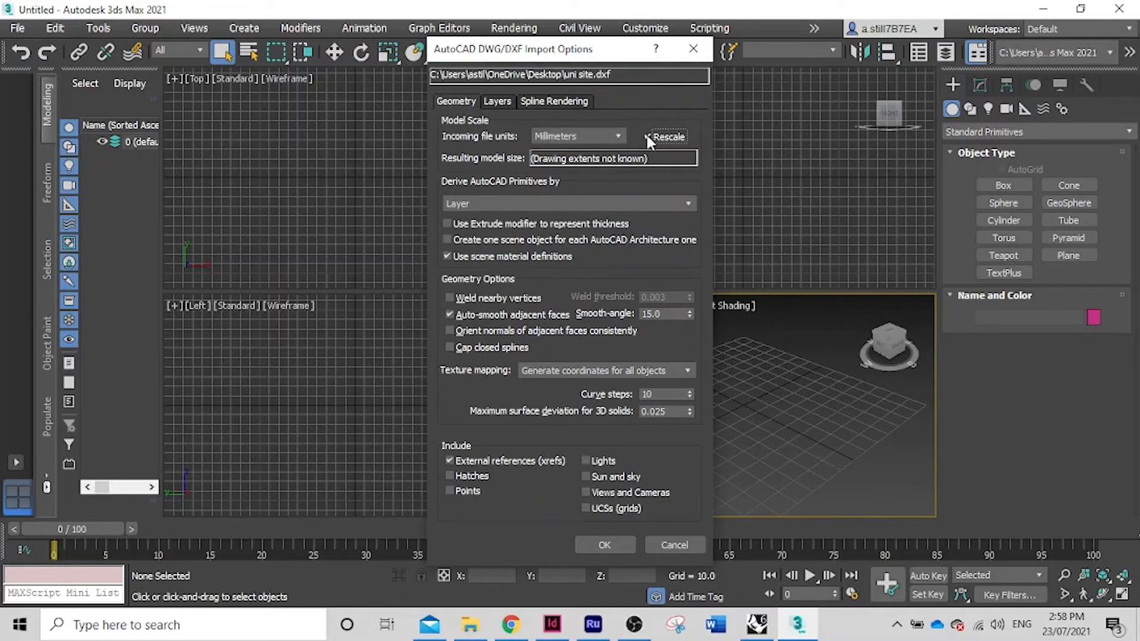
left_click(647, 136)
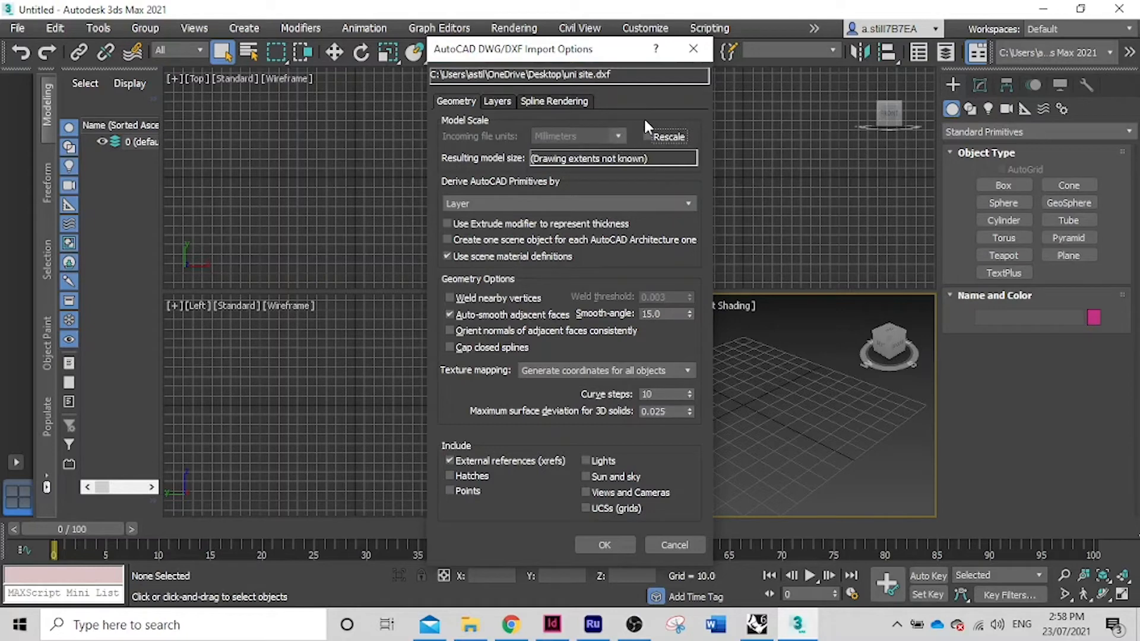
Derive AutoCAD primitives by Layer, include Sun and sky, and start the import
left_click(648, 200)
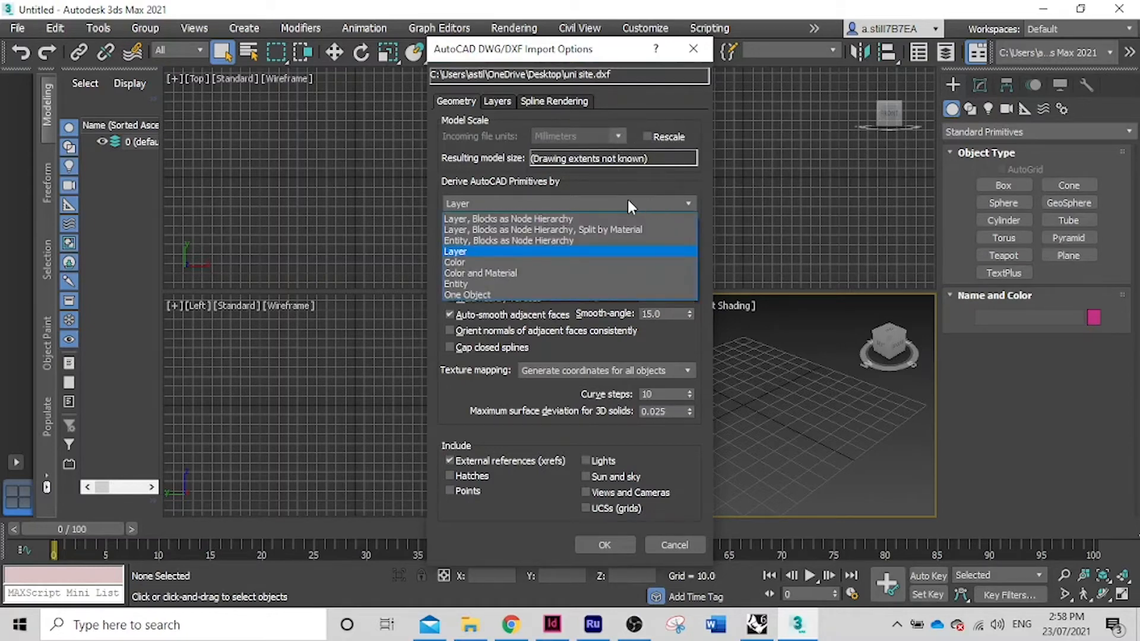
left_click(620, 220)
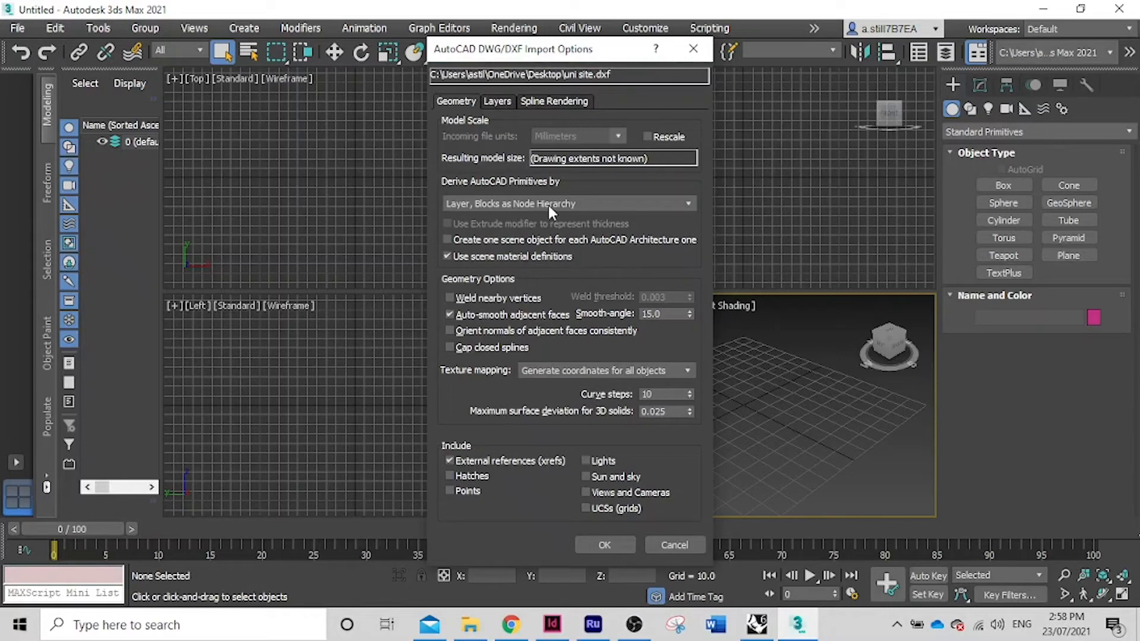
left_click(589, 205)
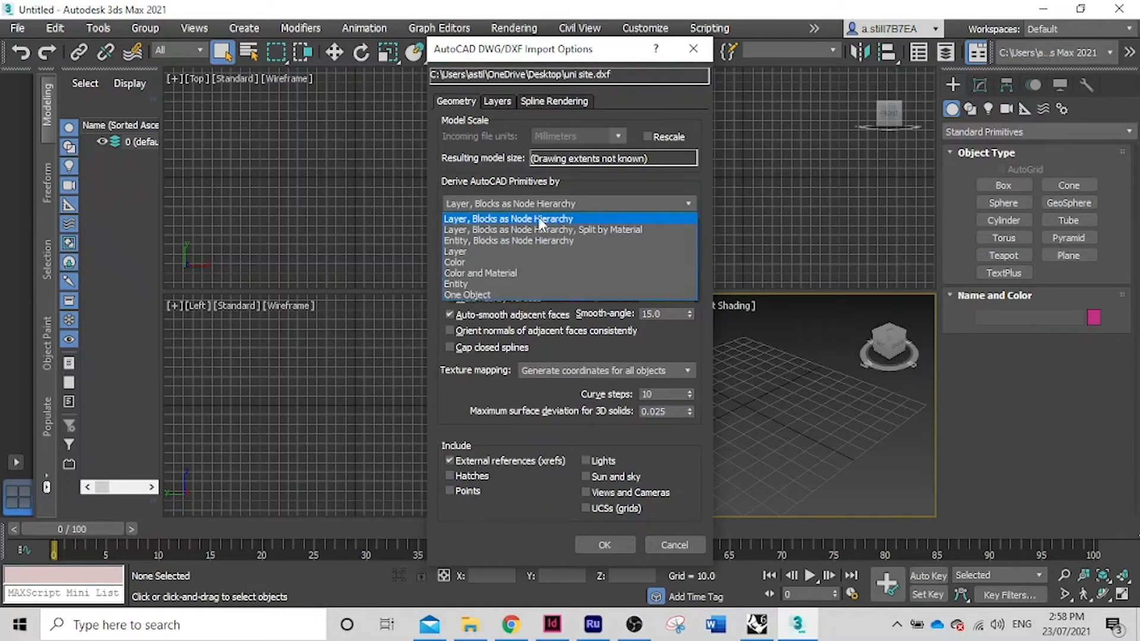
left_click(502, 244)
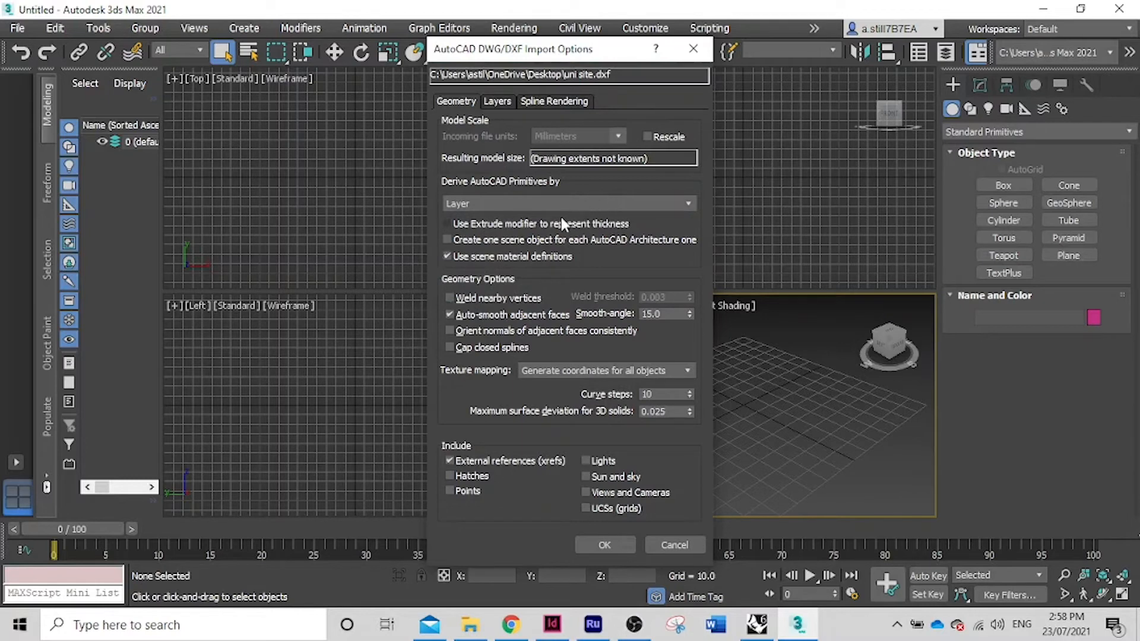
left_click(447, 258)
left_click(605, 544)
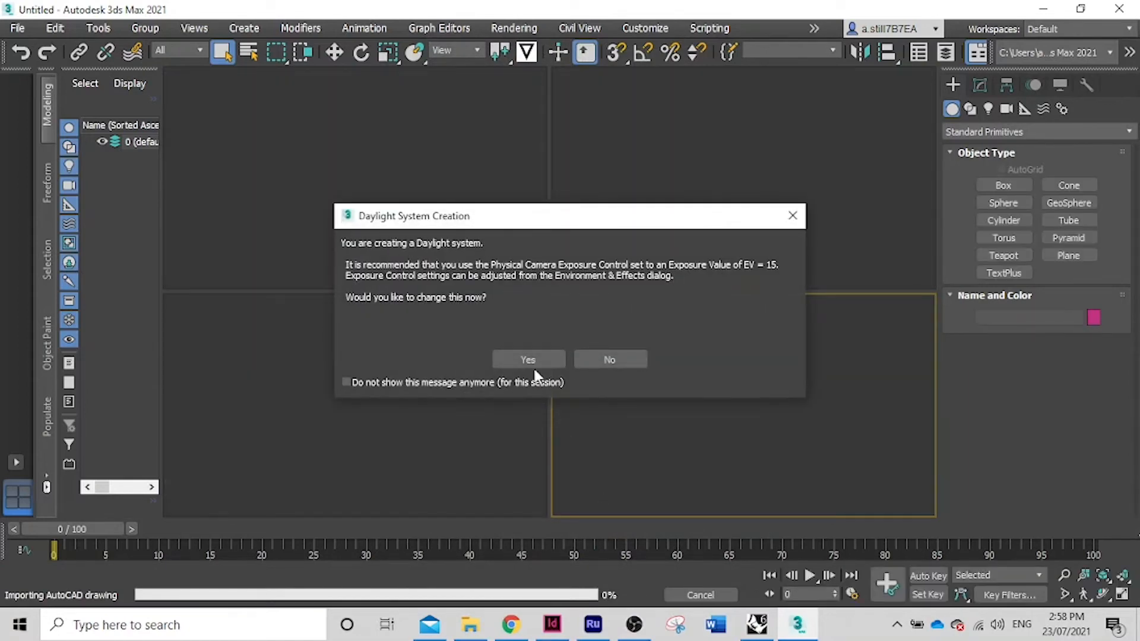
Accept the daylight system exposure, maximize the Perspective view and orbit the imported city
left_click(538, 361)
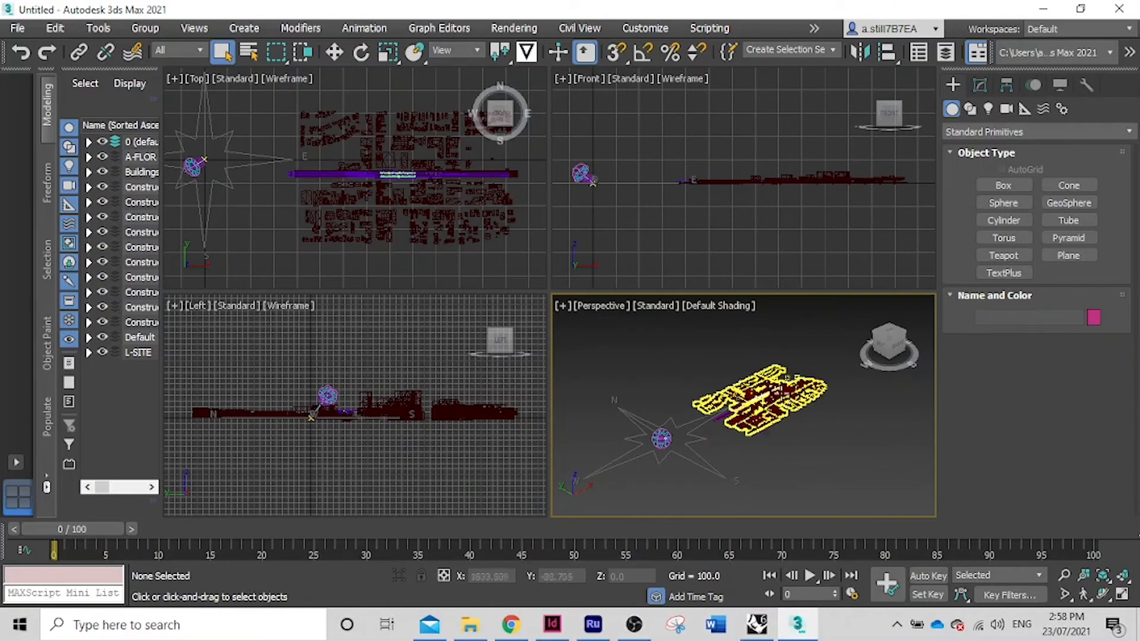
scroll(766, 403, "up", 4)
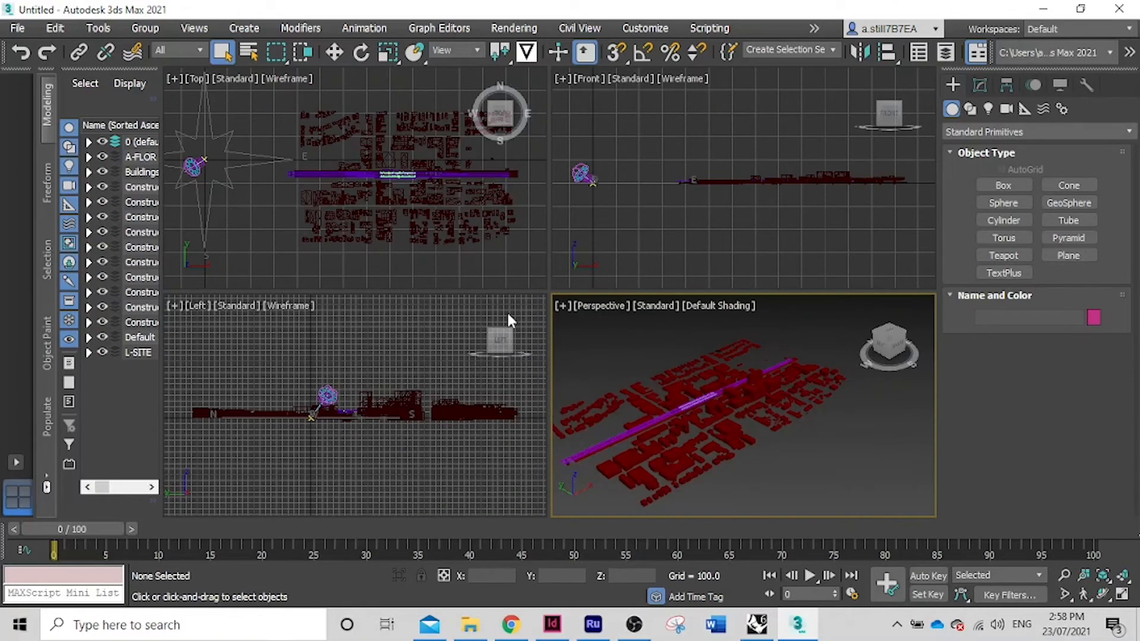
key("alt+w")
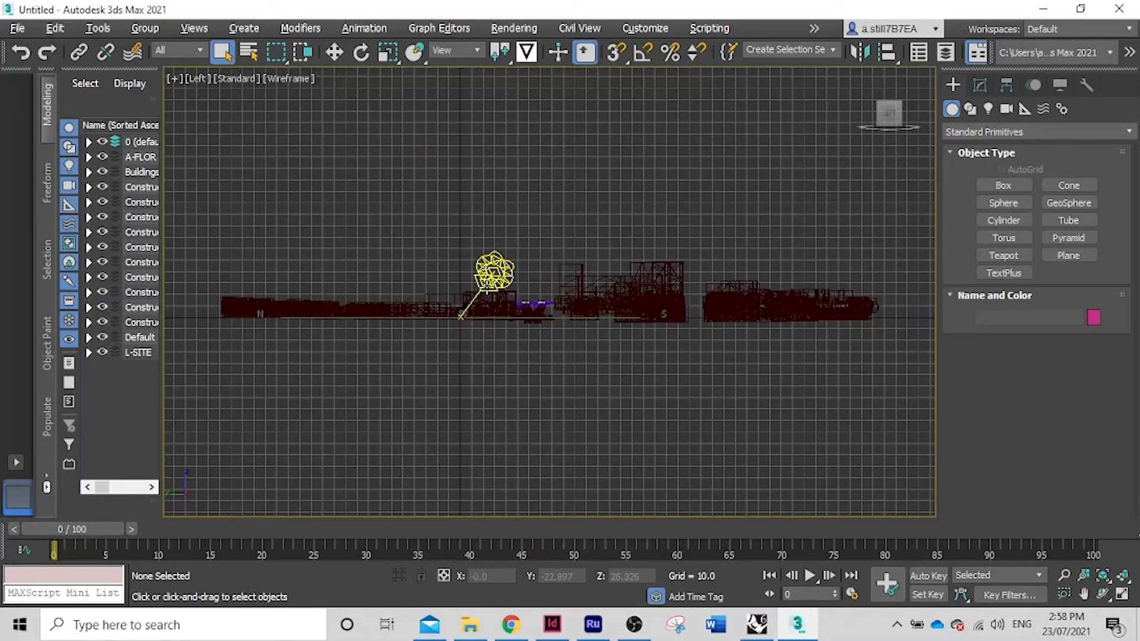
key("alt+w")
left_click(583, 330)
key("alt+w")
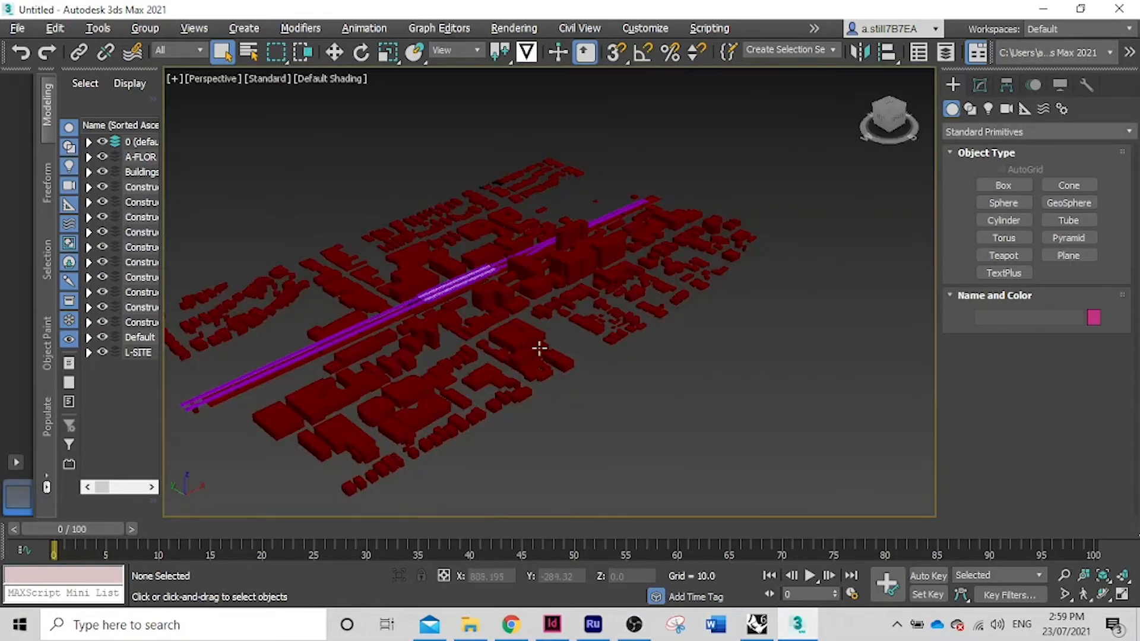
mouse_move(898, 119)
left_mouse_down()
mouse_move(878, 126)
mouse_move(909, 120)
mouse_move(893, 109)
mouse_move(885, 131)
mouse_move(898, 141)
left_mouse_up()
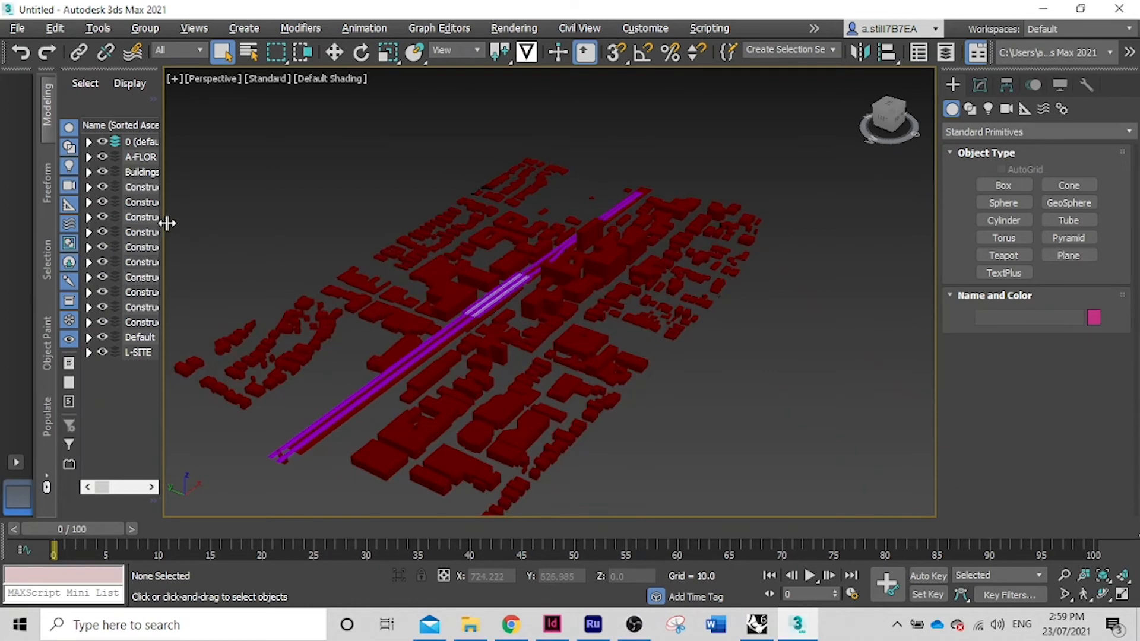
Widen the Scene Explorer to read the layer names from A-FLOR to L-SITE
left_click_drag(166, 222, 253, 225)
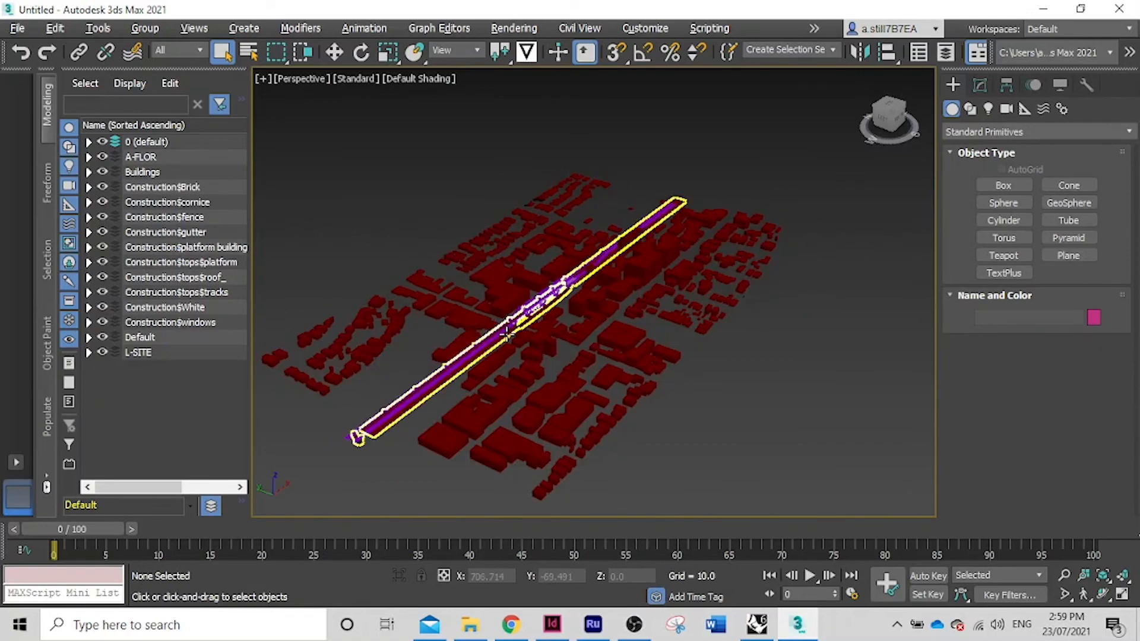
scroll(506, 335, "up", 5)
scroll(589, 224, "up", 5)
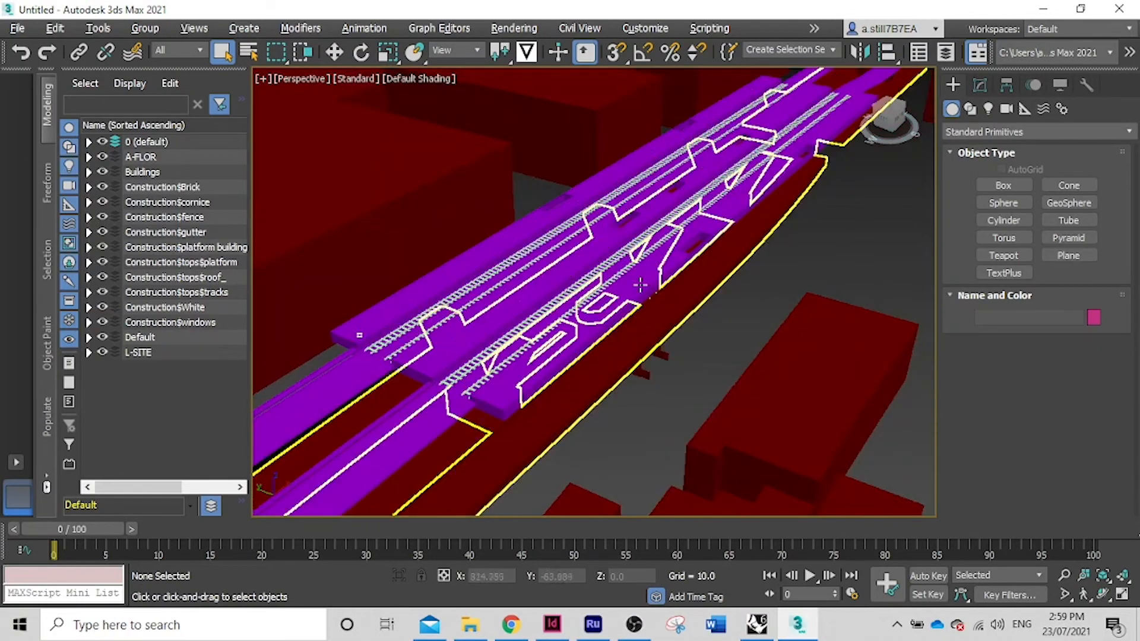
scroll(682, 351, "down", 8)
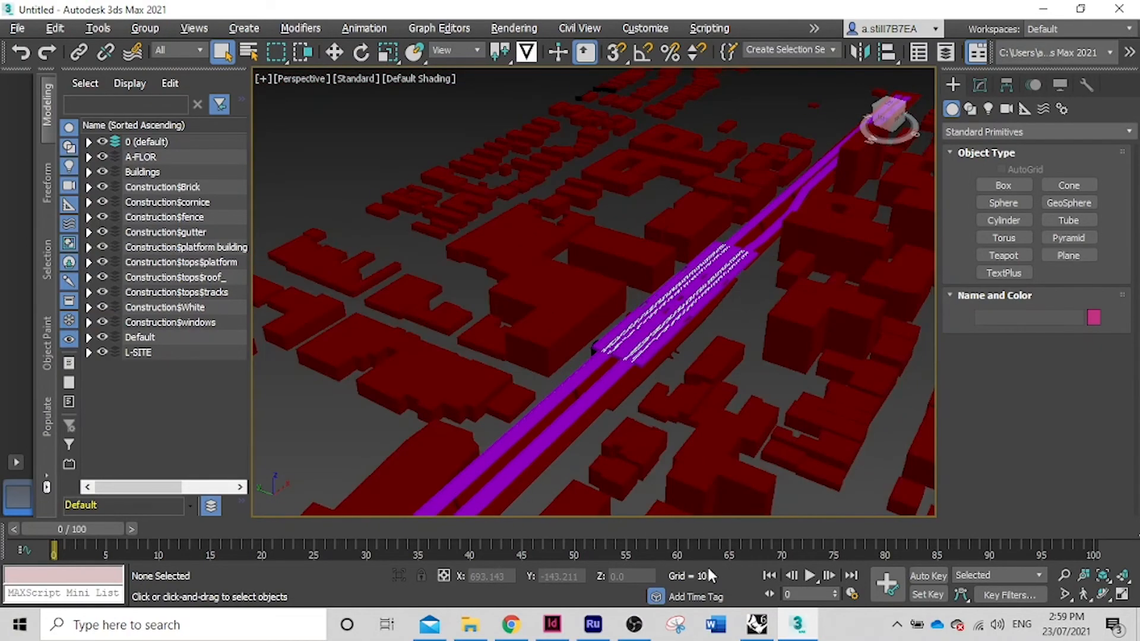
left_click(759, 626)
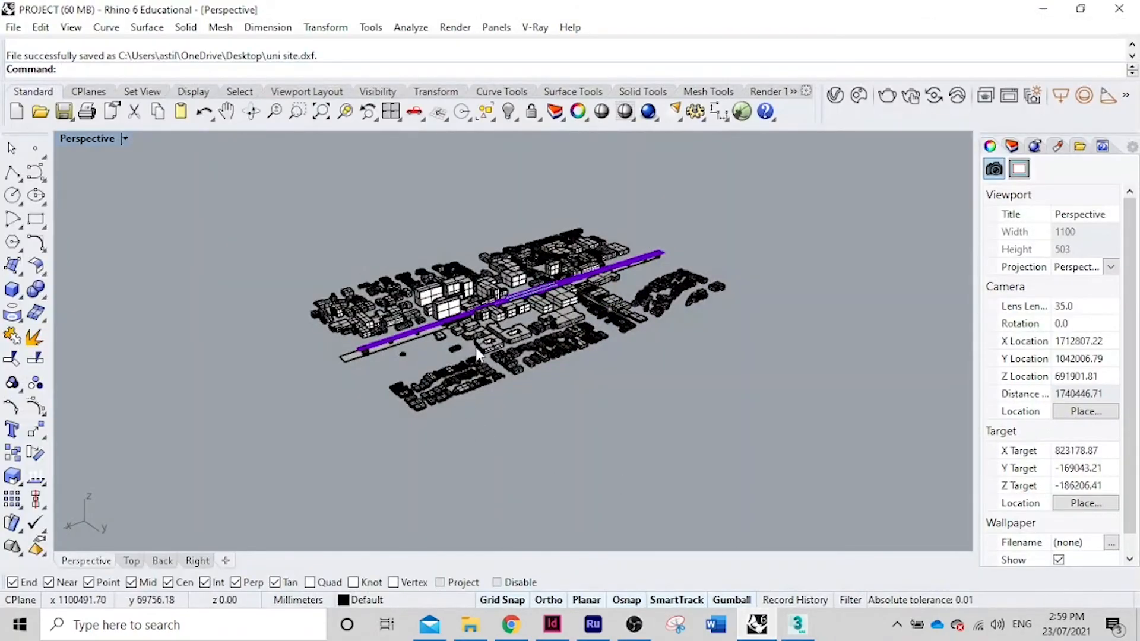
scroll(478, 347, "up", 5)
right_click_drag(451, 362, 499, 304)
scroll(457, 324, "up", 5)
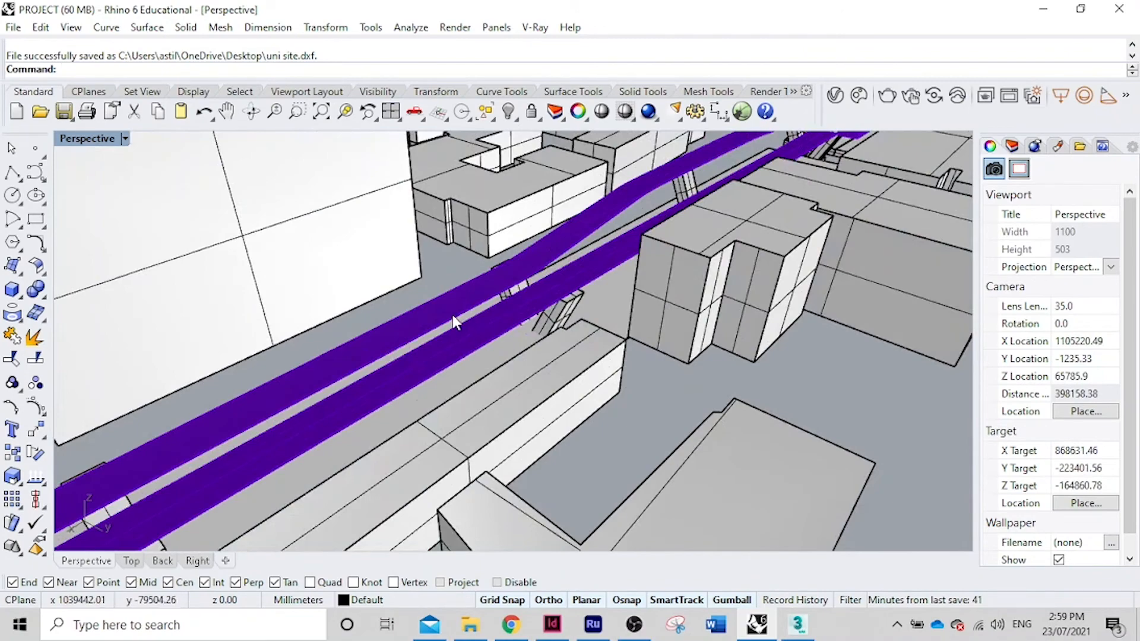
scroll(453, 321, "down", 3)
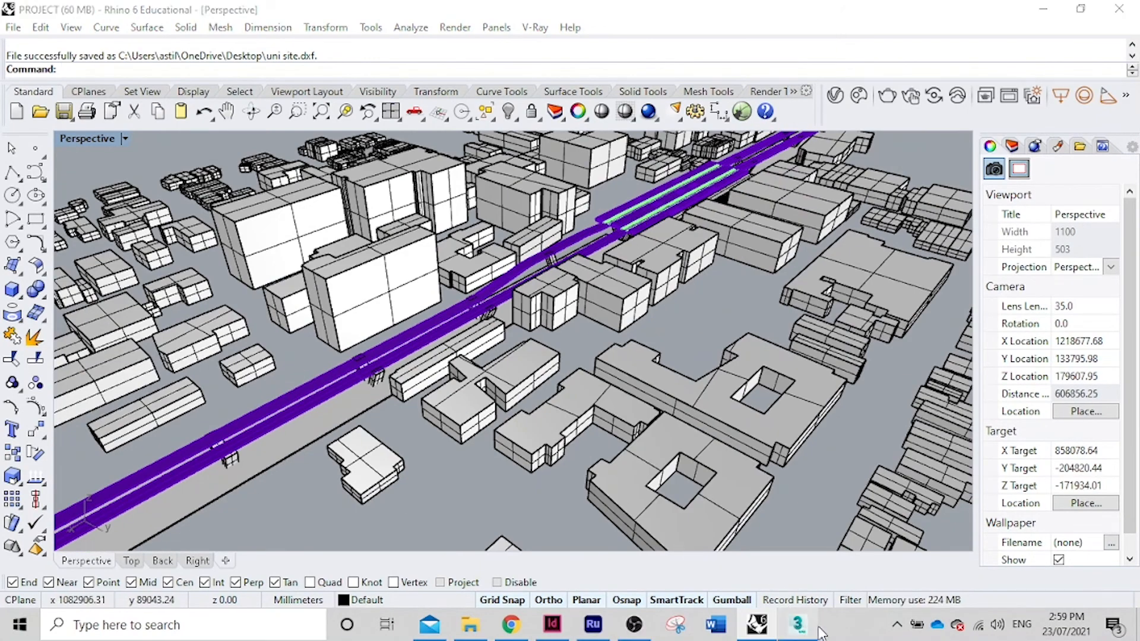
left_click(799, 624)
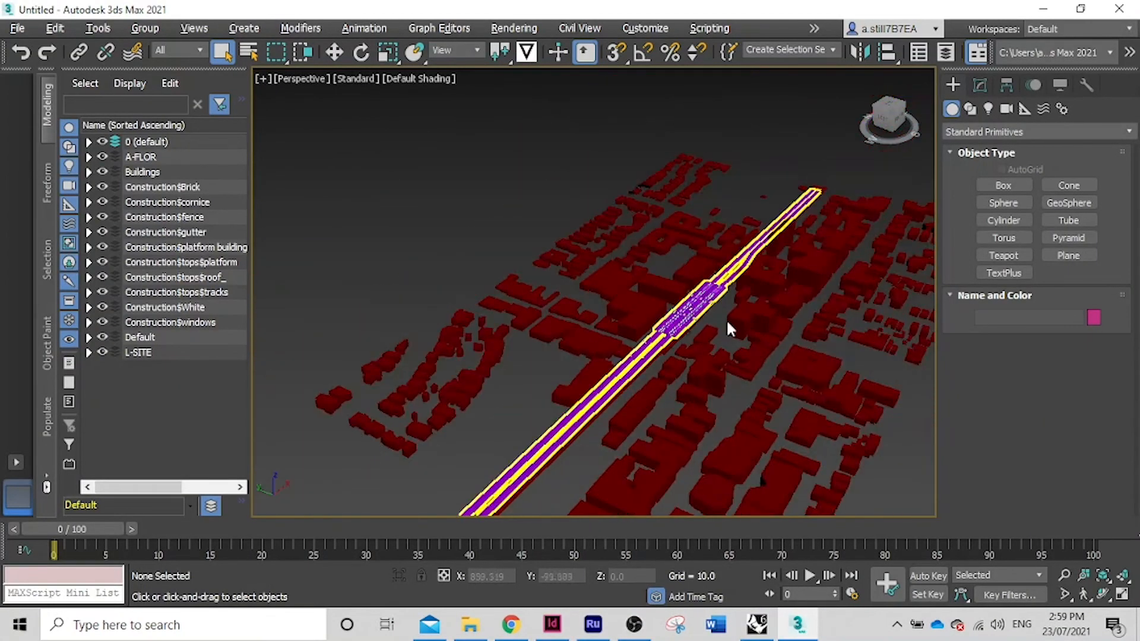
right_click(730, 318)
scroll(735, 363, "down", 4)
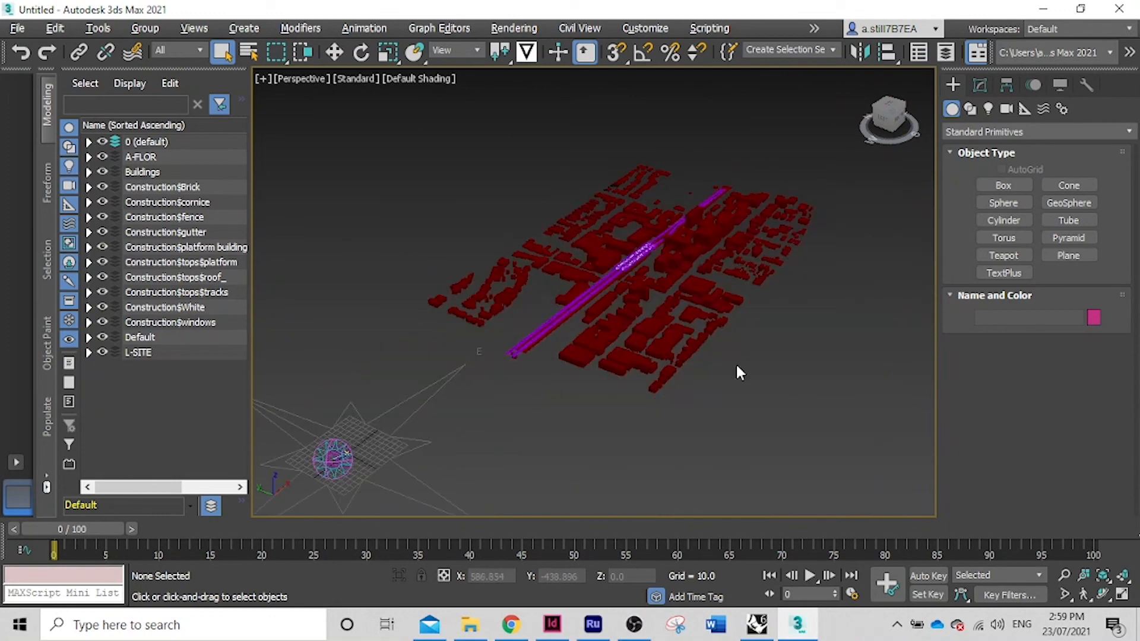
left_click_drag(900, 122, 883, 125)
scroll(707, 270, "up", 4)
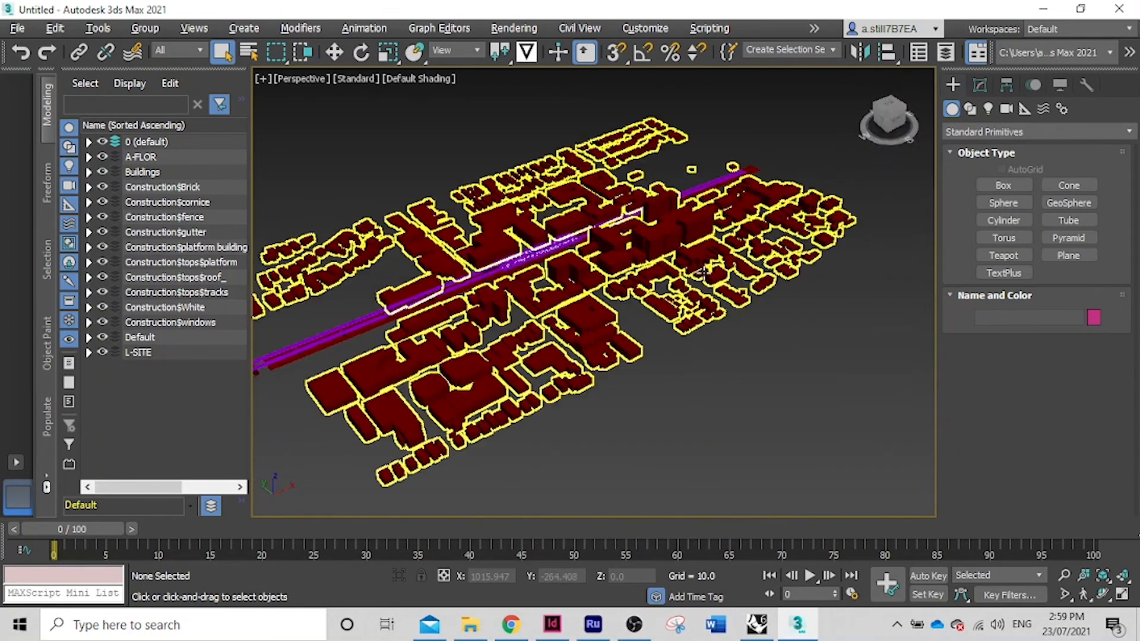
scroll(701, 334, "down", 4)
scroll(541, 297, "up", 5)
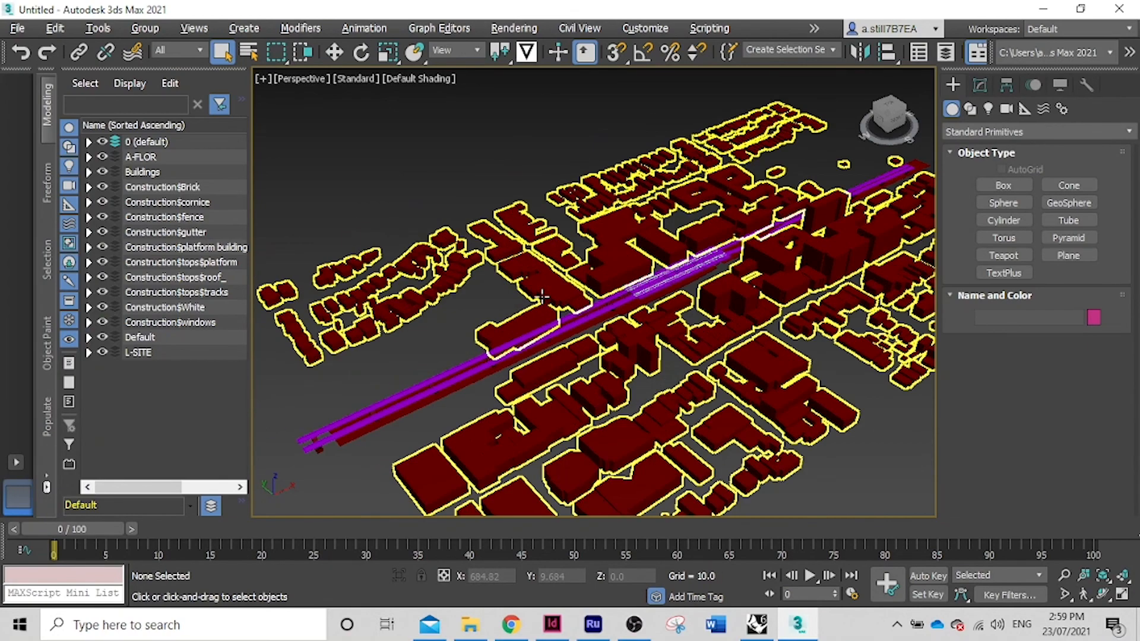